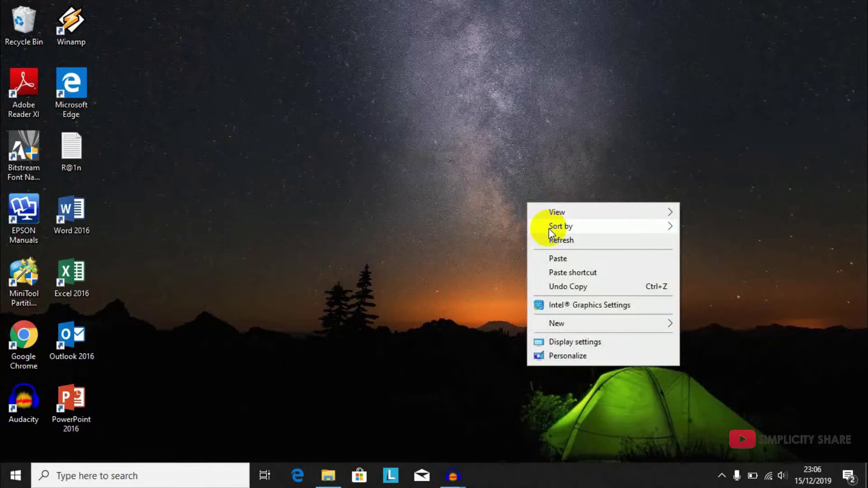
{"action": "left_click", "coordinate": [549, 238]}
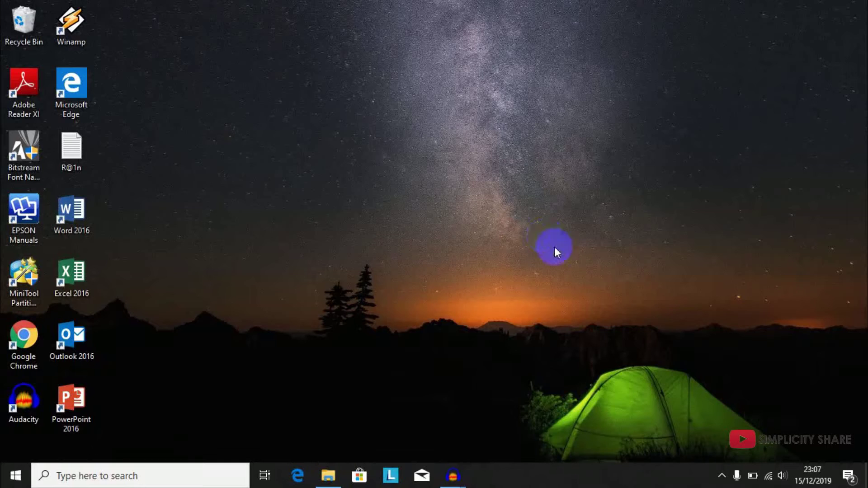
{"action": "right_click", "coordinate": [544, 236]}
{"action": "left_click", "coordinate": [577, 276]}
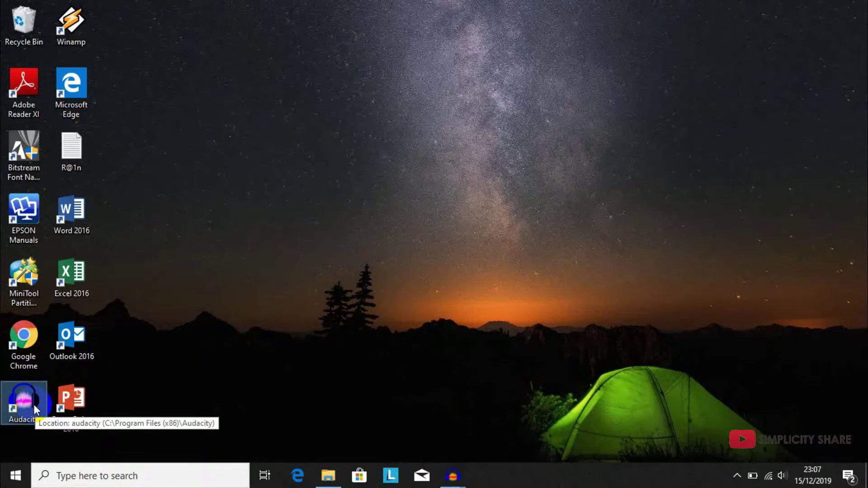
Launch Audacity and check which version is installed in its About information.
{"action": "double_click", "coordinate": [33, 404]}
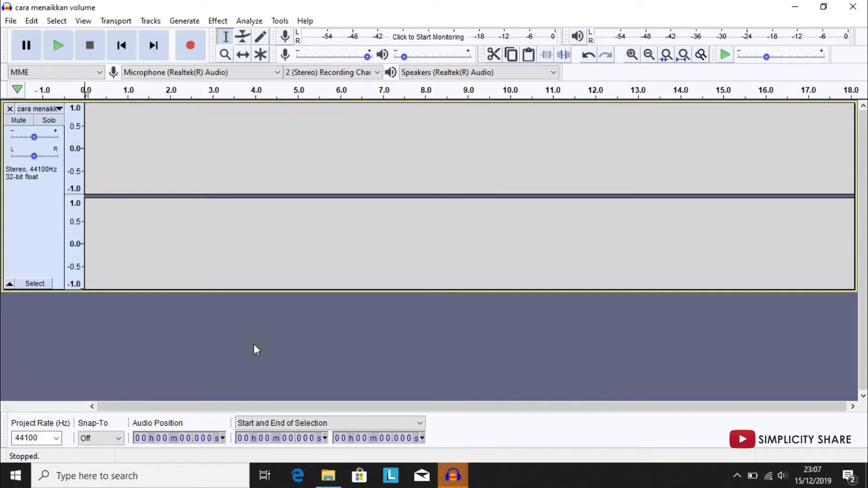
{"action": "left_click", "coordinate": [305, 20]}
{"action": "left_click", "coordinate": [343, 101]}
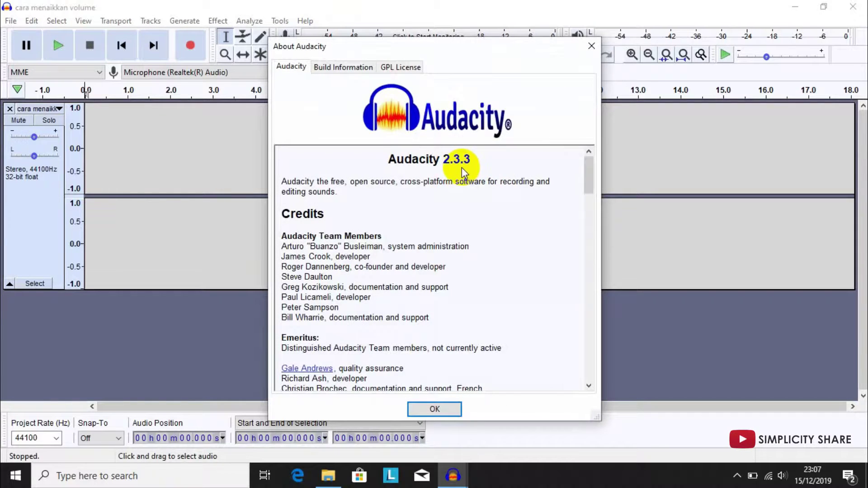
{"action": "left_click", "coordinate": [440, 409]}
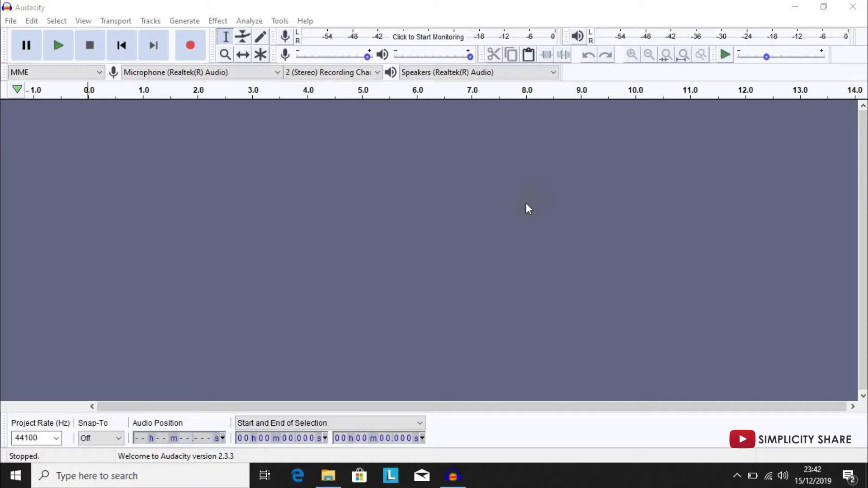
Open the audio file "cara menaikkan volume" from the Music folder.
{"action": "left_click", "coordinate": [11, 21]}
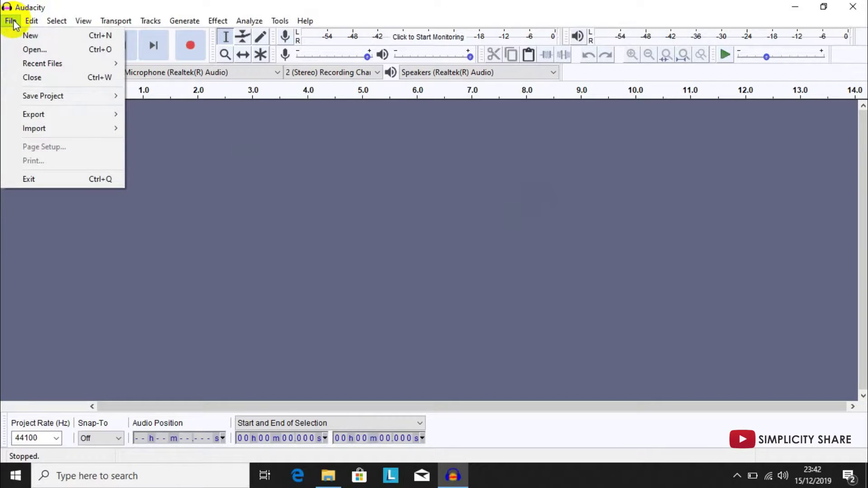
{"action": "left_click", "coordinate": [54, 50]}
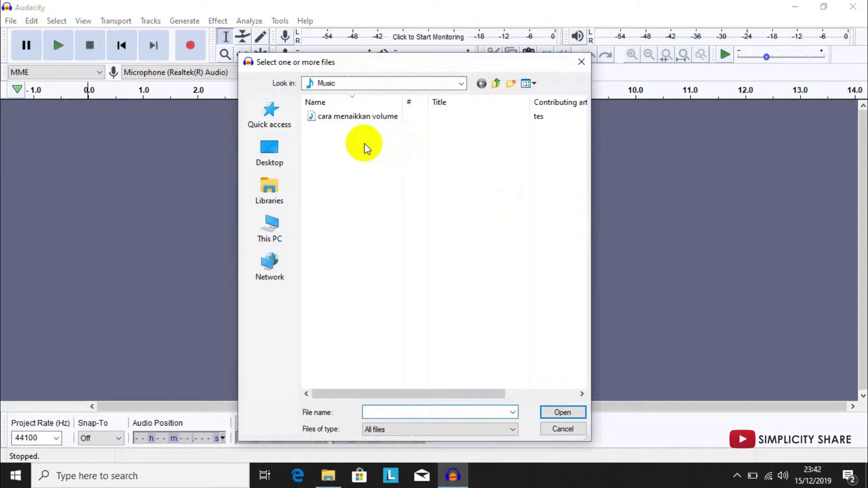
{"action": "left_click", "coordinate": [356, 118]}
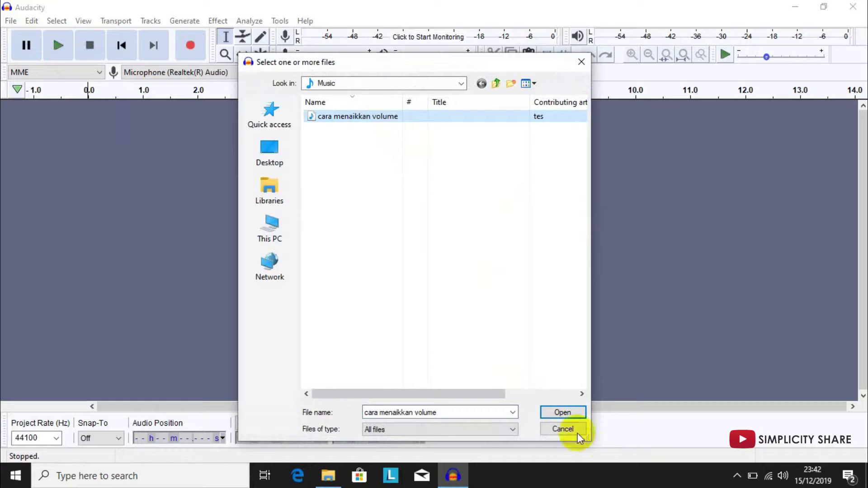
{"action": "left_click", "coordinate": [564, 413]}
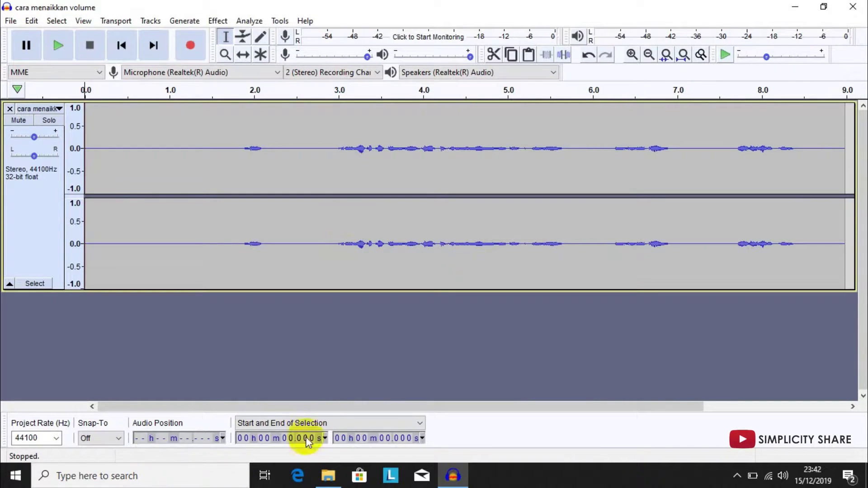
Inspect the waveform of the opened track and play it from the beginning.
{"action": "left_click", "coordinate": [325, 475]}
{"action": "mouse_move", "coordinate": [294, 332]}
{"action": "left_mouse_down"}
{"action": "mouse_move", "coordinate": [226, 165]}
{"action": "mouse_move", "coordinate": [297, 324]}
{"action": "left_mouse_up"}
{"action": "left_click", "coordinate": [383, 144]}
{"action": "left_click", "coordinate": [384, 146]}
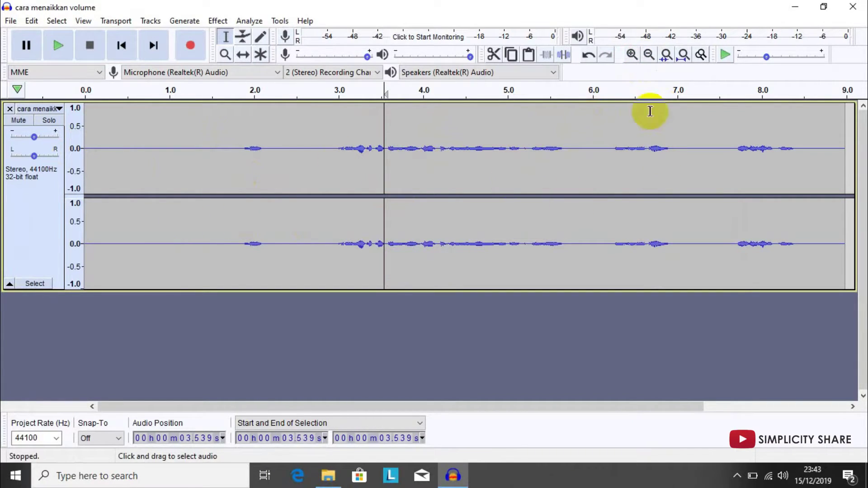
{"action": "left_click", "coordinate": [649, 55]}
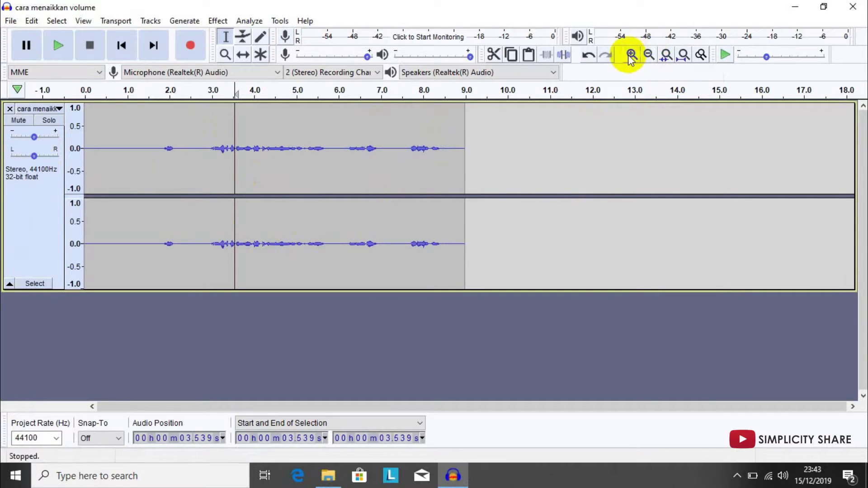
{"action": "left_click", "coordinate": [631, 55]}
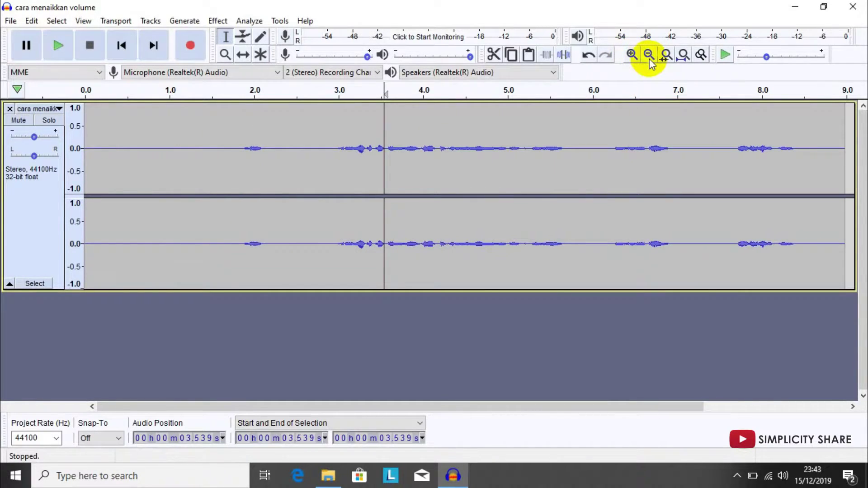
{"action": "left_click", "coordinate": [648, 55]}
{"action": "left_click", "coordinate": [632, 54]}
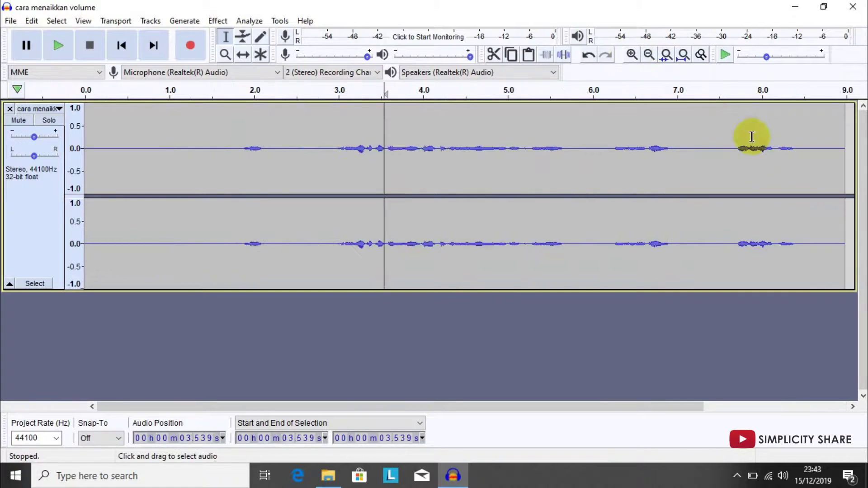
{"action": "left_click", "coordinate": [85, 152]}
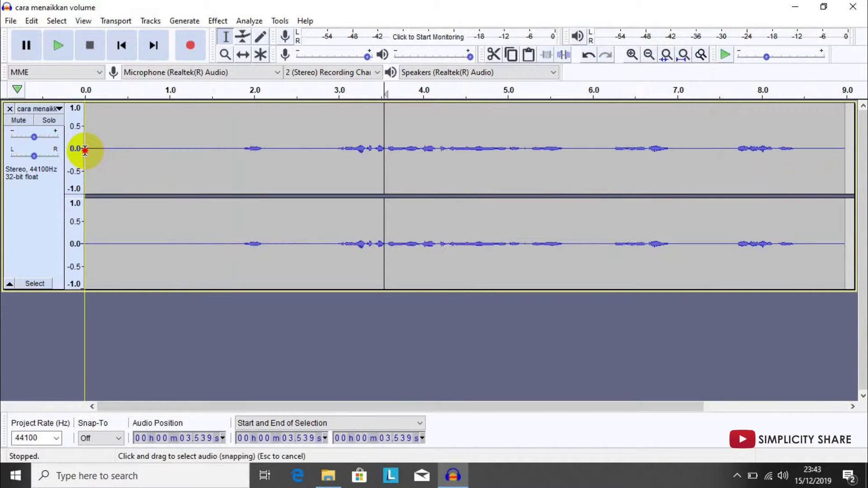
{"action": "left_click", "coordinate": [58, 53]}
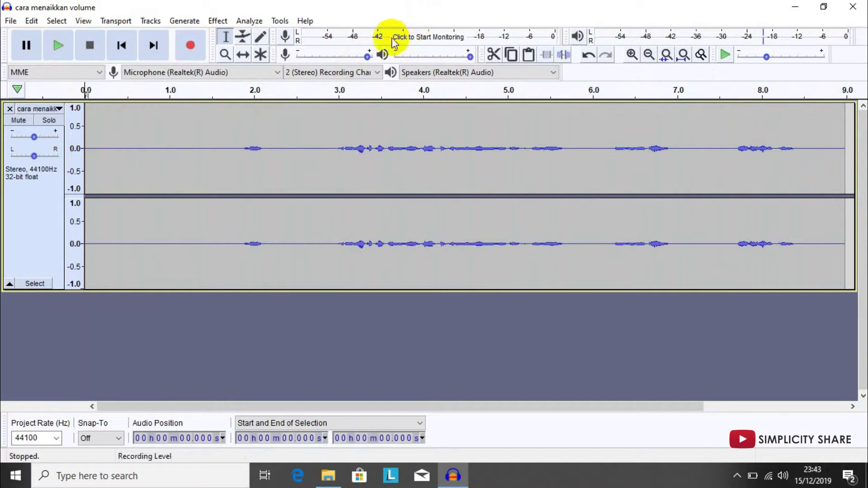
Select the whole track and load the factory default preset in the Normalize effect.
{"action": "key", "text": "ctrl+a"}
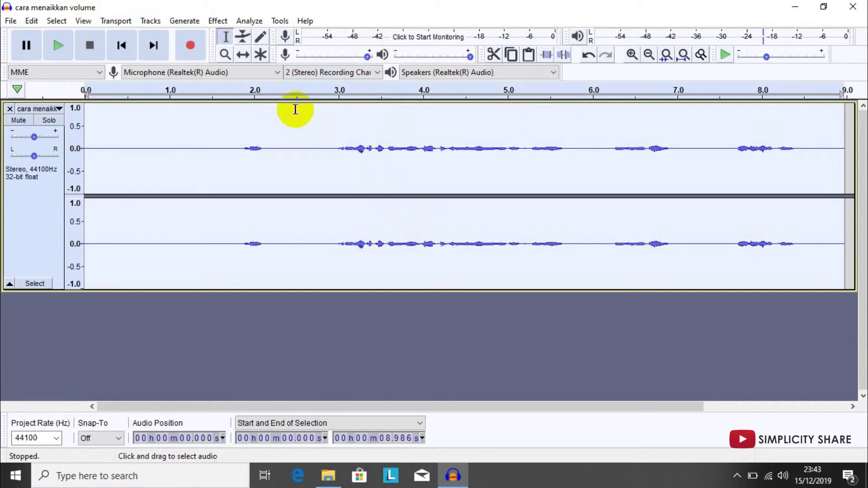
{"action": "left_click", "coordinate": [219, 21]}
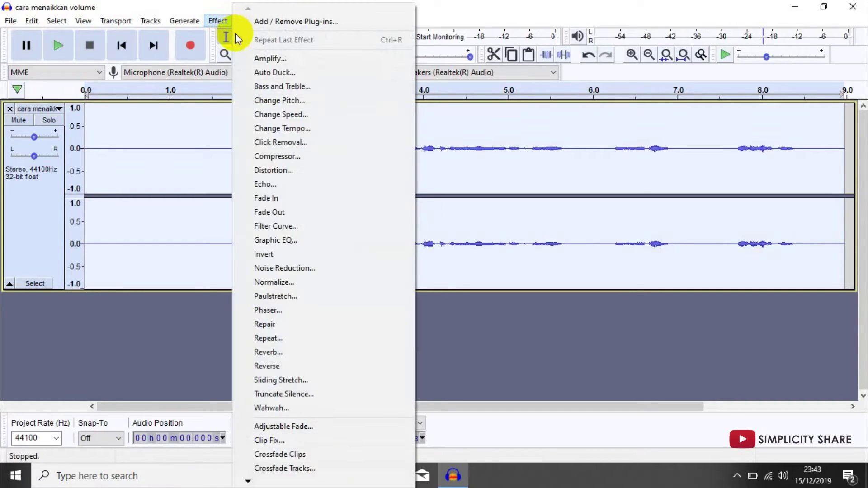
{"action": "left_click", "coordinate": [387, 282]}
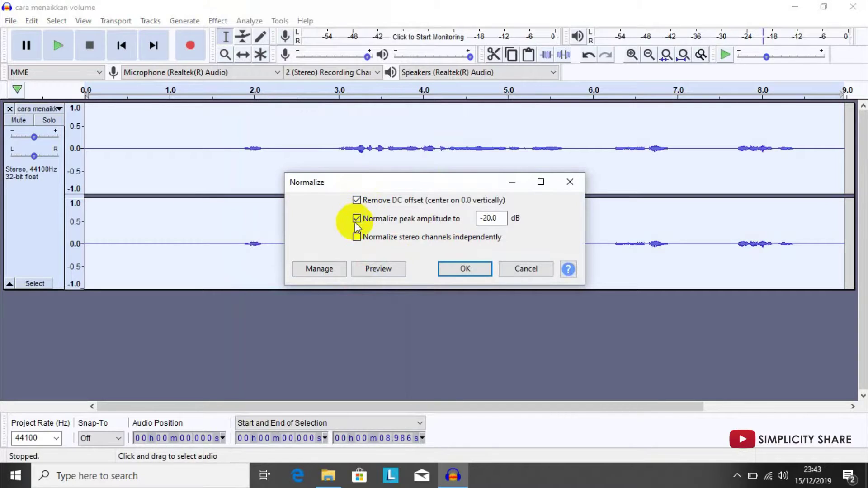
{"action": "left_click", "coordinate": [322, 269]}
{"action": "mouse_move", "coordinate": [360, 333]}
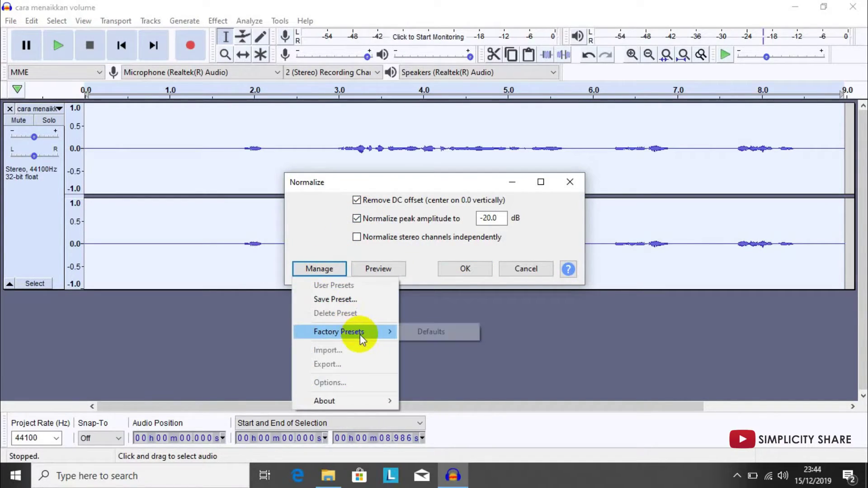
{"action": "left_click", "coordinate": [412, 332]}
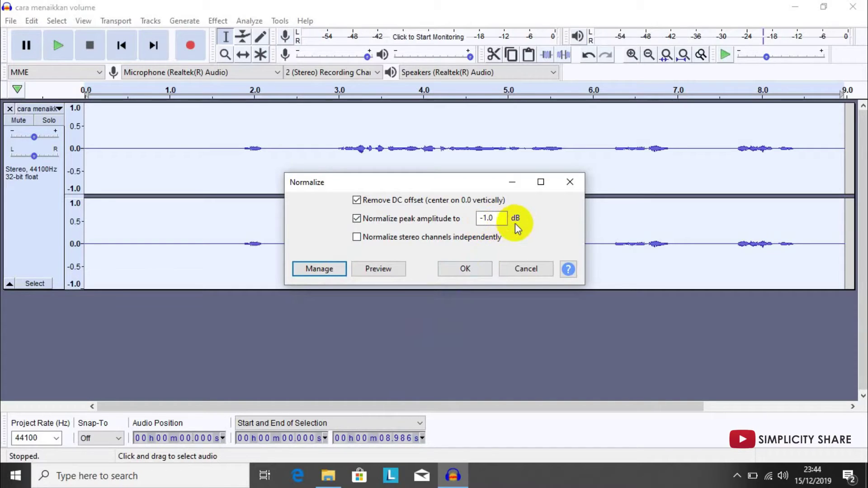
Set the normalized peak amplitude to -1.0 dB, apply the effect, and play the track from near its start.
{"action": "left_click", "coordinate": [501, 220]}
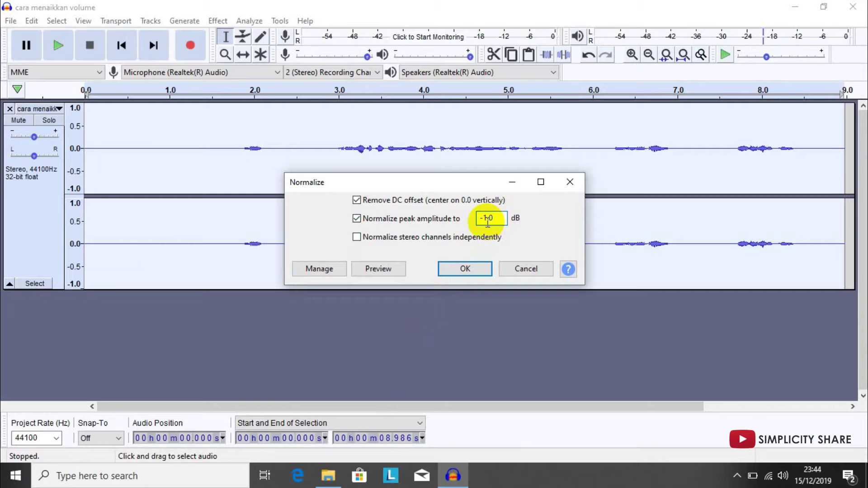
{"action": "left_click_drag", "start_coordinate": [488, 221], "coordinate": [483, 221]}
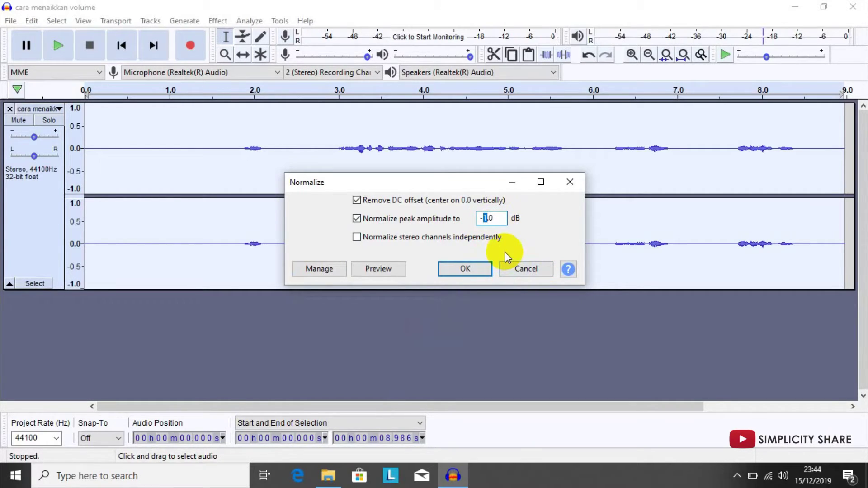
{"action": "type", "text": "2"}
{"action": "type", "text": "0"}
{"action": "key", "text": "BackSpace"}
{"action": "key", "text": "BackSpace"}
{"action": "type", "text": "1"}
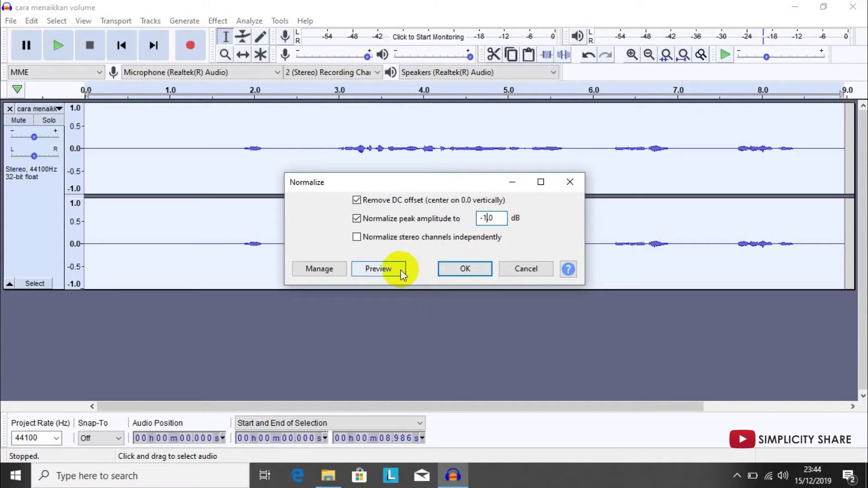
{"action": "left_click", "coordinate": [456, 269]}
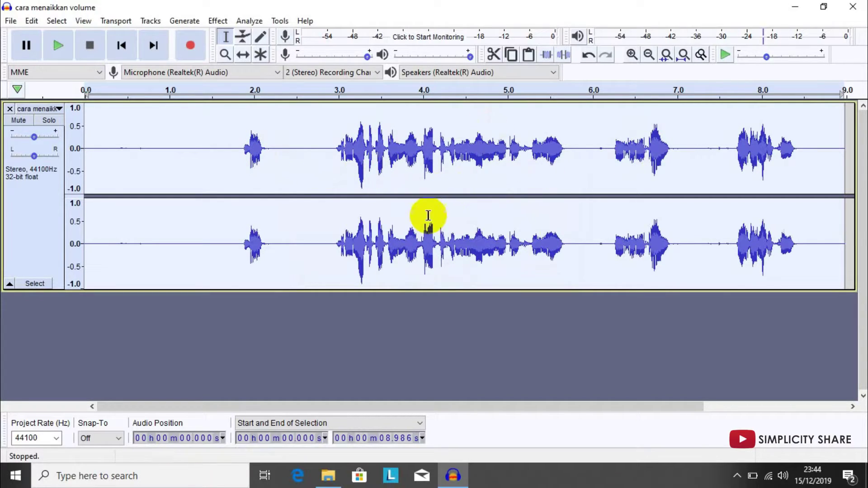
{"action": "left_click", "coordinate": [88, 149]}
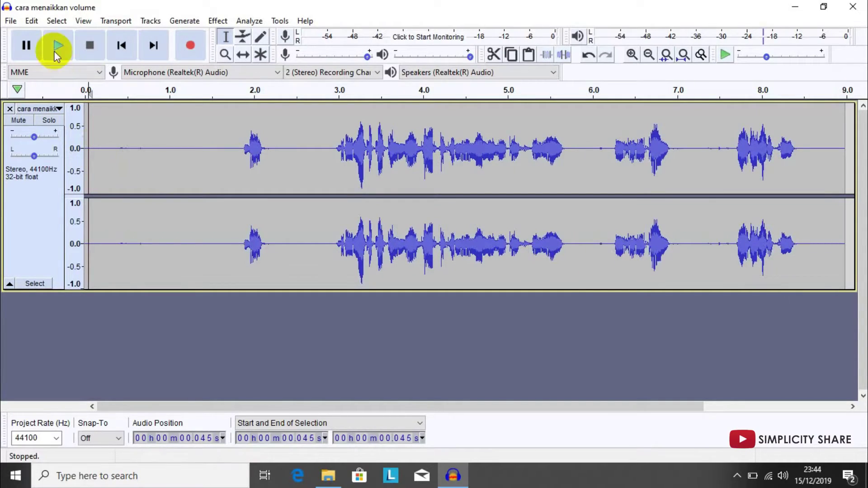
{"action": "left_click", "coordinate": [56, 52]}
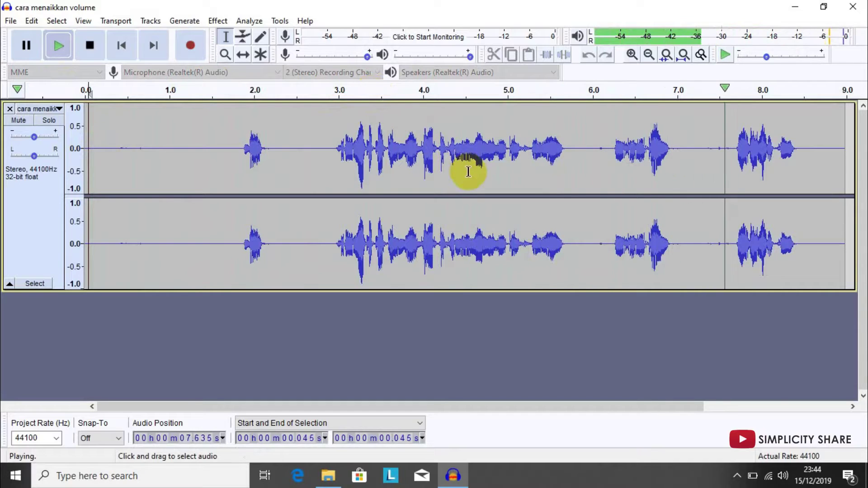
Apply the Compressor effect with its factory default preset to the whole track and play the result.
{"action": "double_click", "coordinate": [435, 165]}
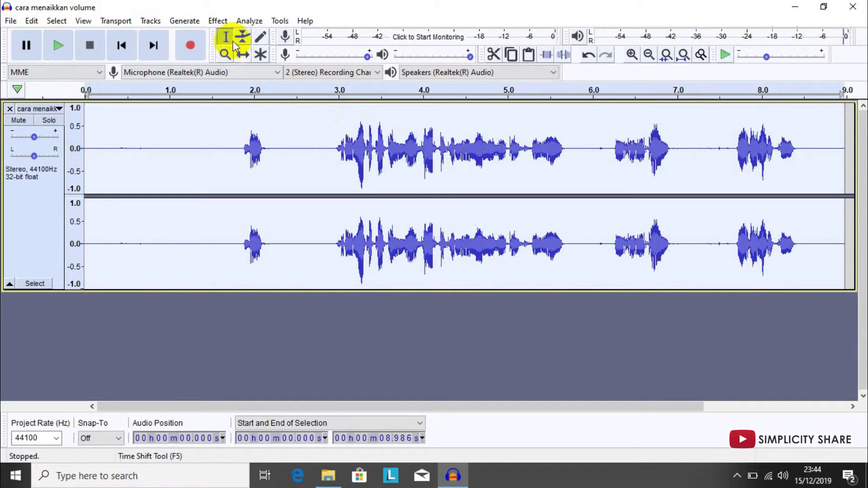
{"action": "left_click", "coordinate": [217, 21]}
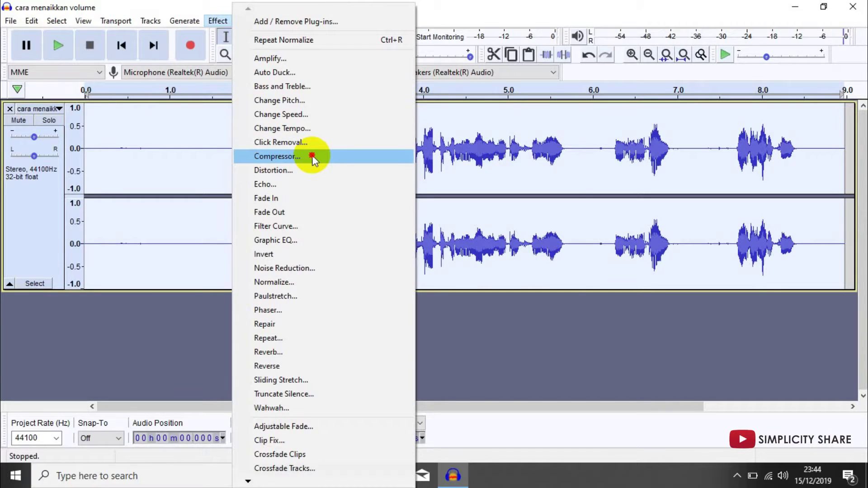
{"action": "left_click", "coordinate": [312, 156]}
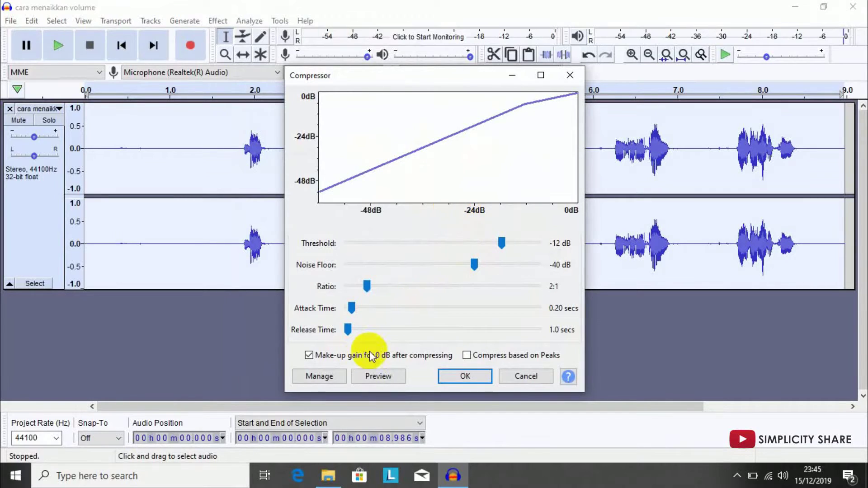
{"action": "left_click", "coordinate": [338, 376]}
{"action": "mouse_move", "coordinate": [380, 306]}
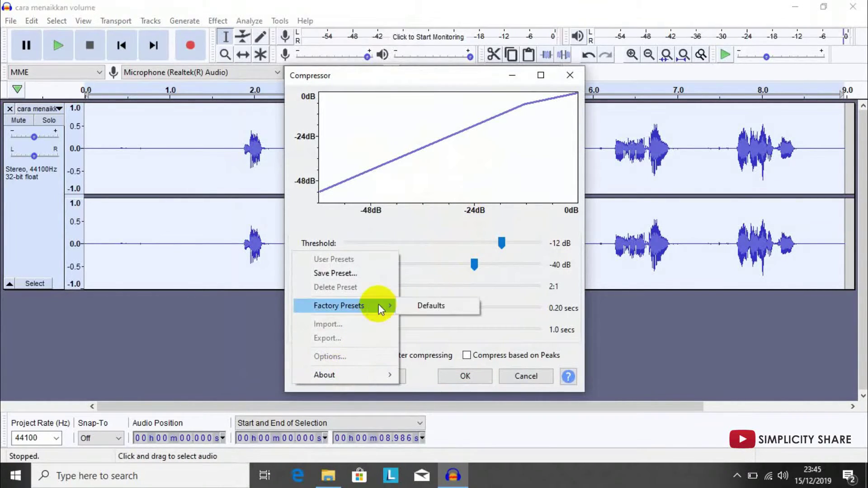
{"action": "left_click", "coordinate": [436, 306]}
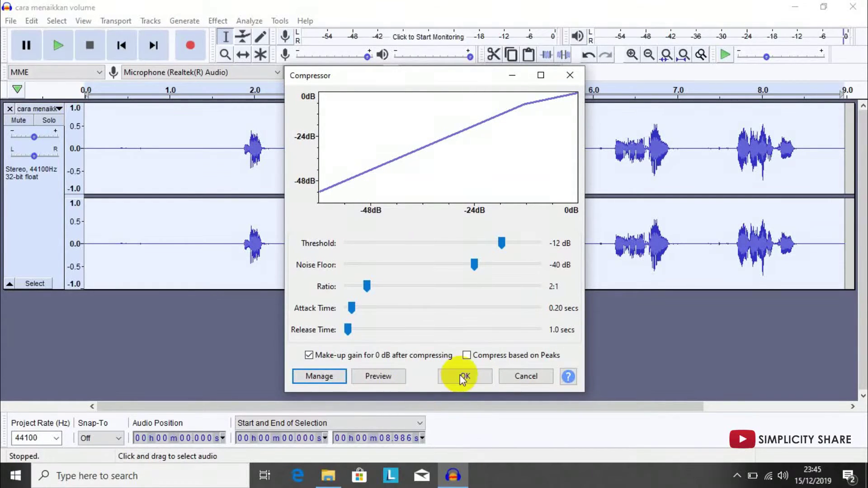
{"action": "left_click", "coordinate": [459, 376]}
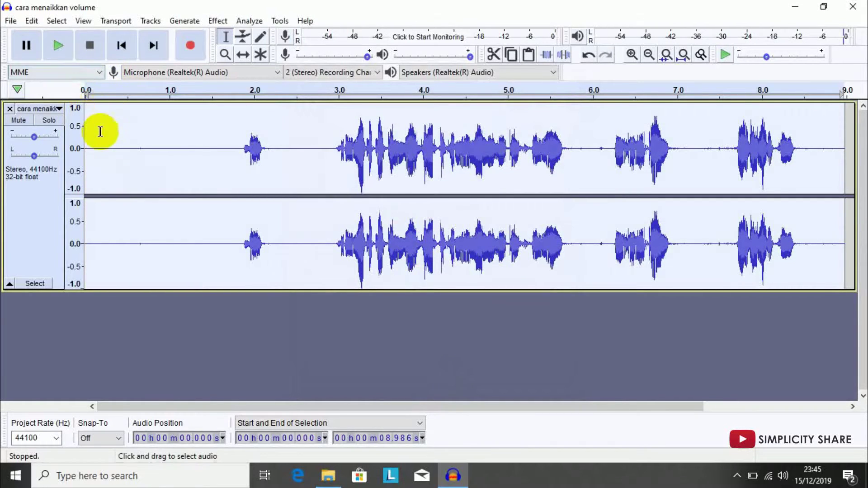
{"action": "left_click", "coordinate": [56, 47]}
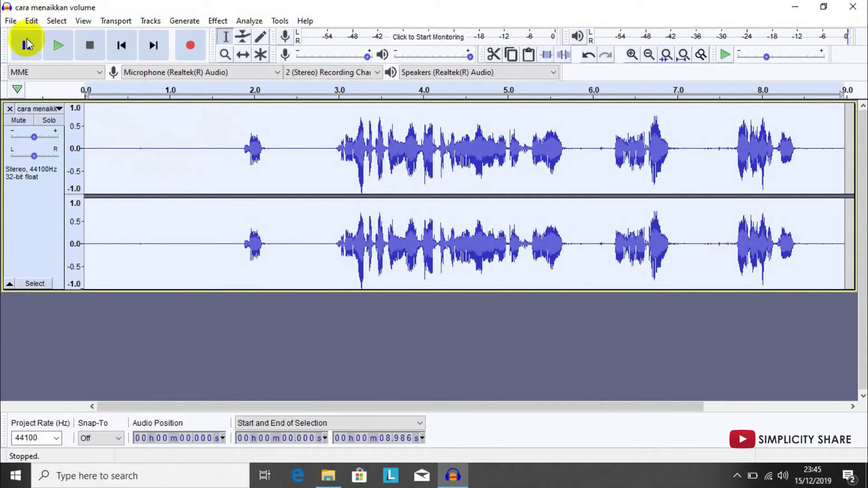
Start exporting the track as MP3 to the Music folder with the file name "cara menaikkan volume - up volume".
{"action": "left_click", "coordinate": [14, 23]}
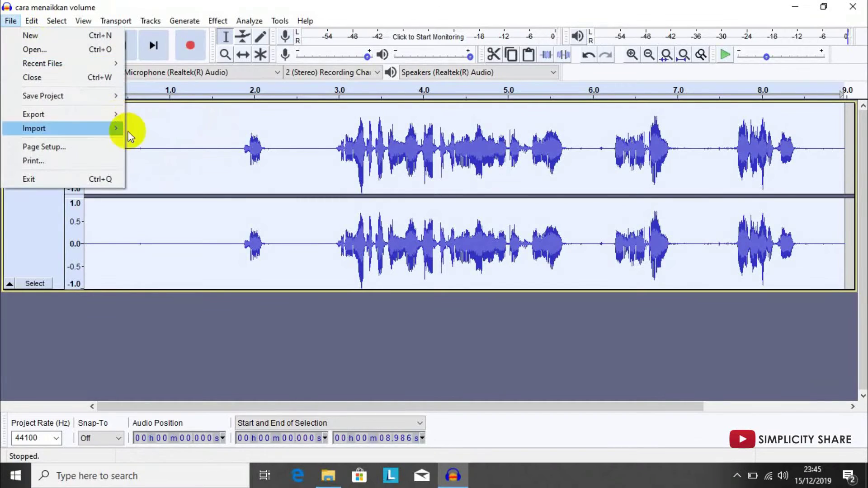
{"action": "mouse_move", "coordinate": [97, 113]}
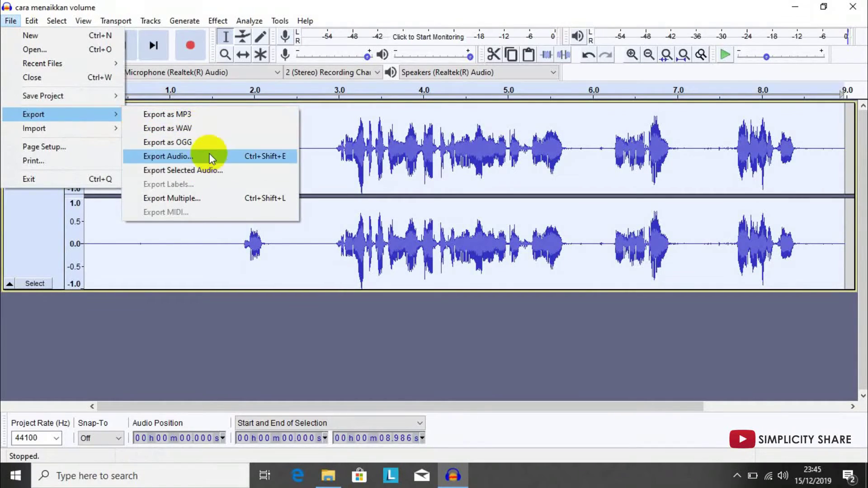
{"action": "left_click", "coordinate": [207, 117]}
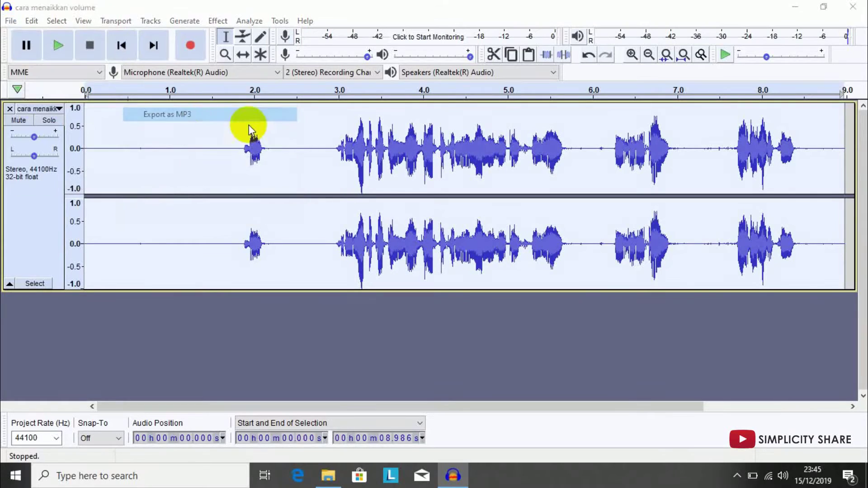
{"action": "left_click", "coordinate": [459, 286]}
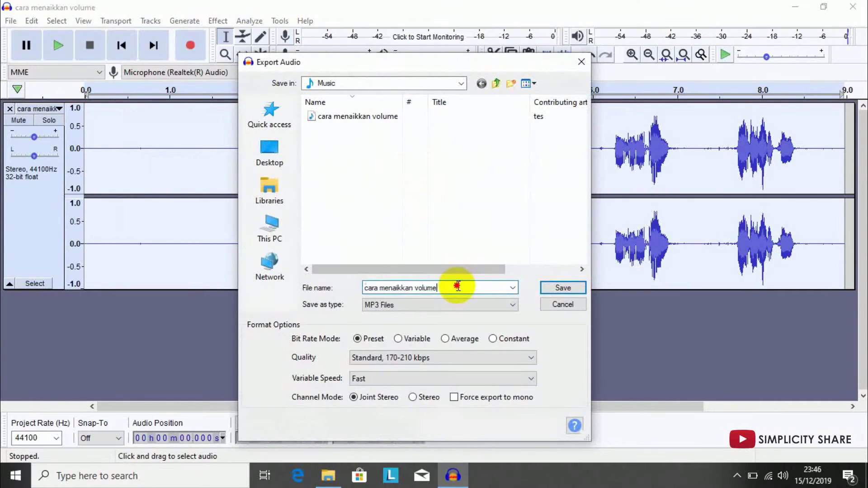
{"action": "type", "text": "-"}
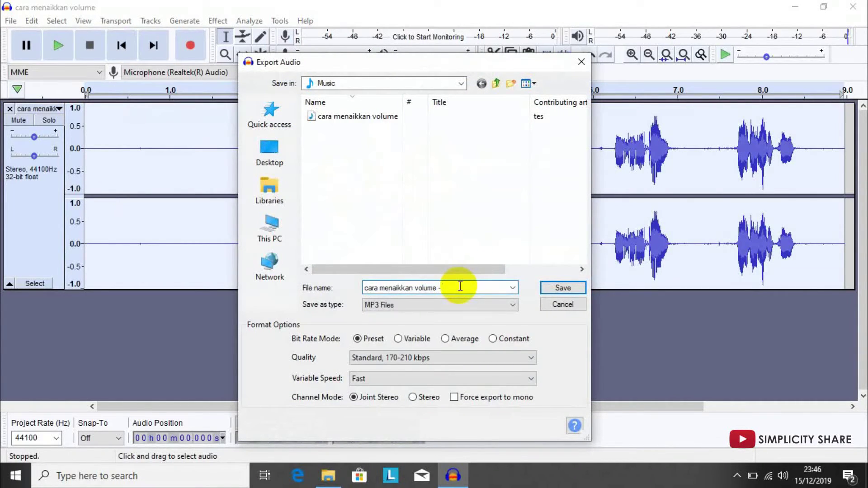
{"action": "type", "text": " up volume"}
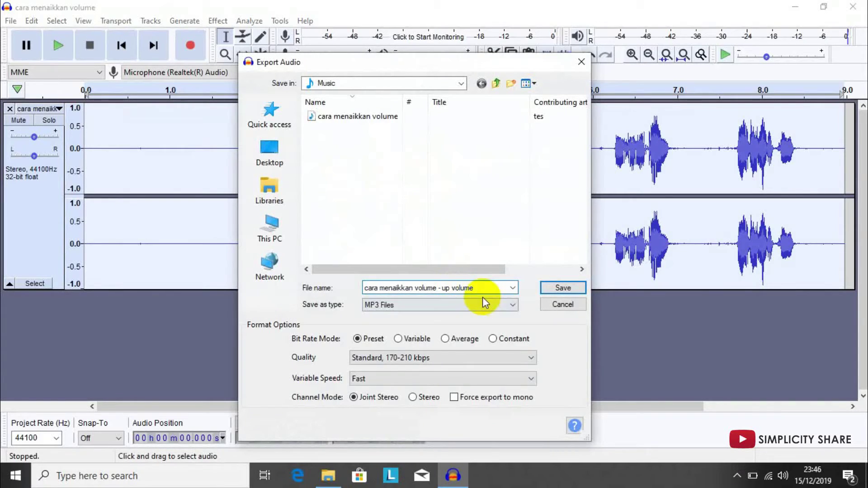
Check the MP3 quality choices, keep Standard, 170-210 kbps with Fast variable speed, and save the export.
{"action": "left_click", "coordinate": [495, 361]}
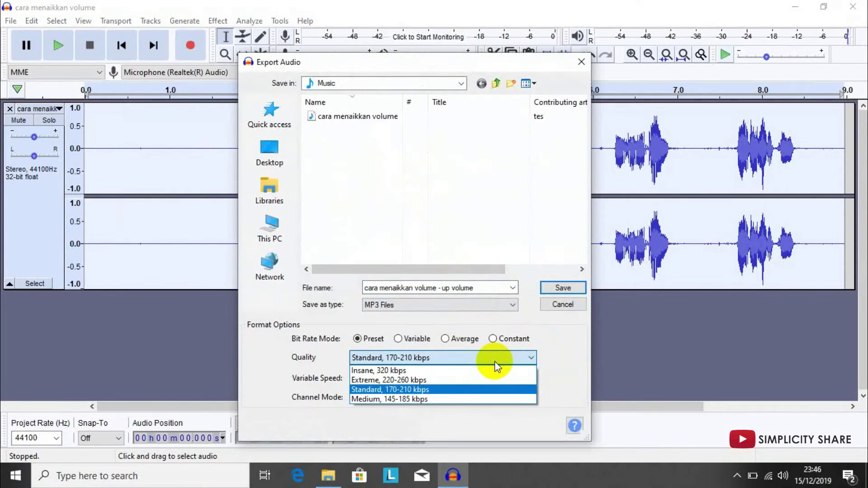
{"action": "left_click", "coordinate": [495, 362]}
{"action": "left_click", "coordinate": [430, 383]}
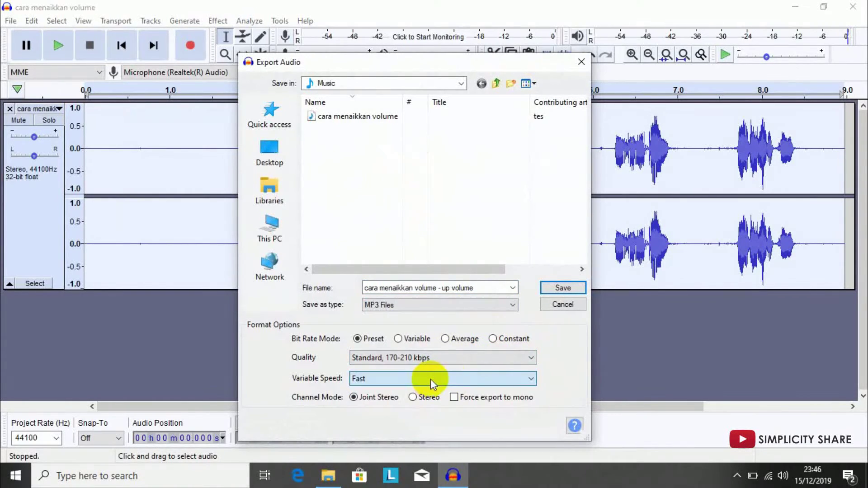
{"action": "left_click", "coordinate": [559, 292]}
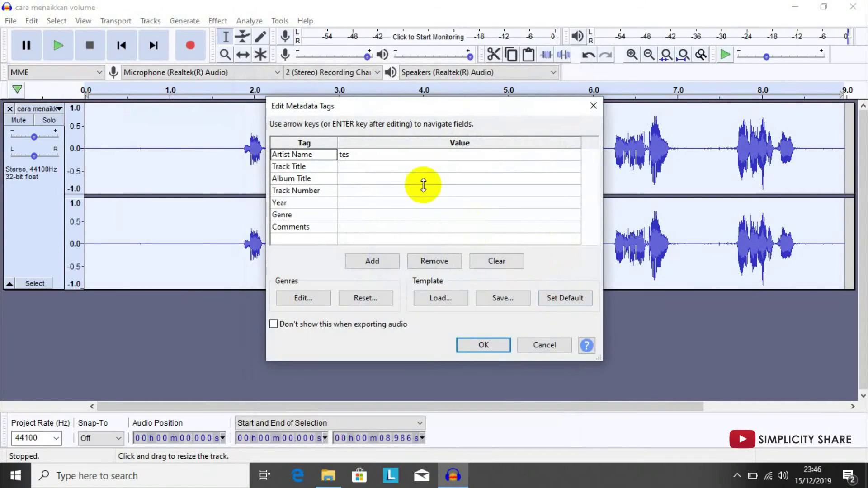
Set the Artist Name metadata tag to "tes up volume", leave the other tags empty, and complete the export.
{"action": "left_click", "coordinate": [371, 156]}
{"action": "type", "text": "t"}
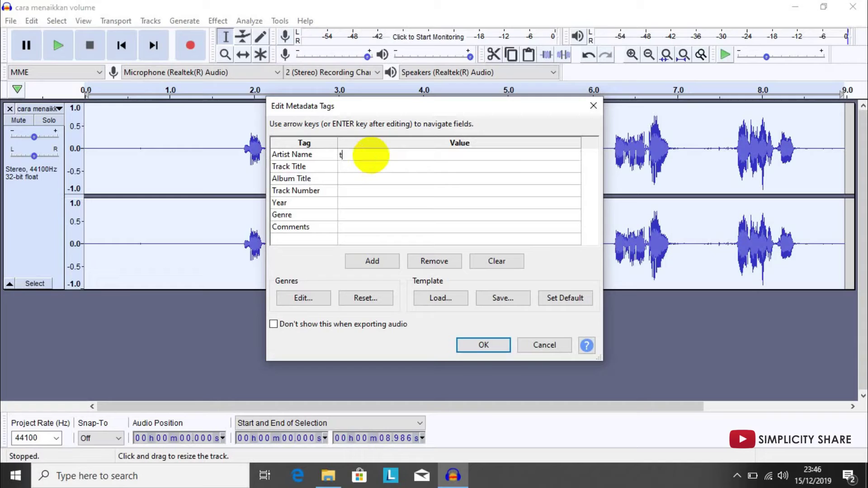
{"action": "type", "text": "es up volume"}
{"action": "left_click", "coordinate": [392, 206]}
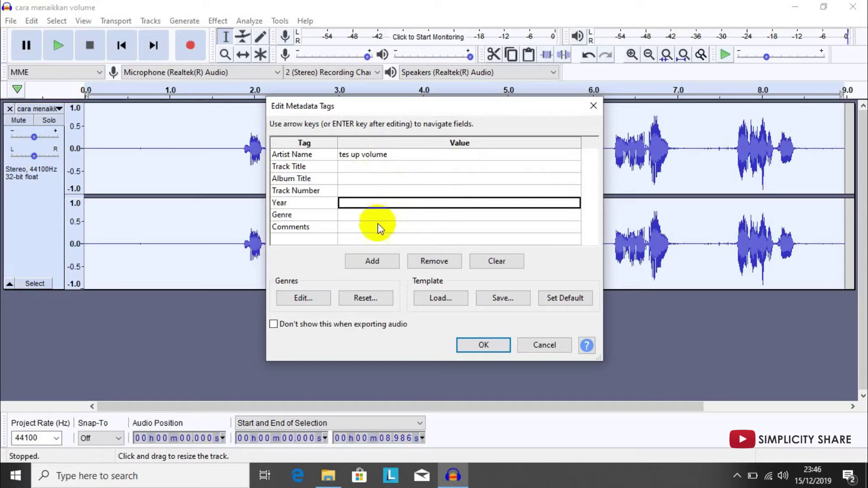
{"action": "left_click", "coordinate": [381, 226]}
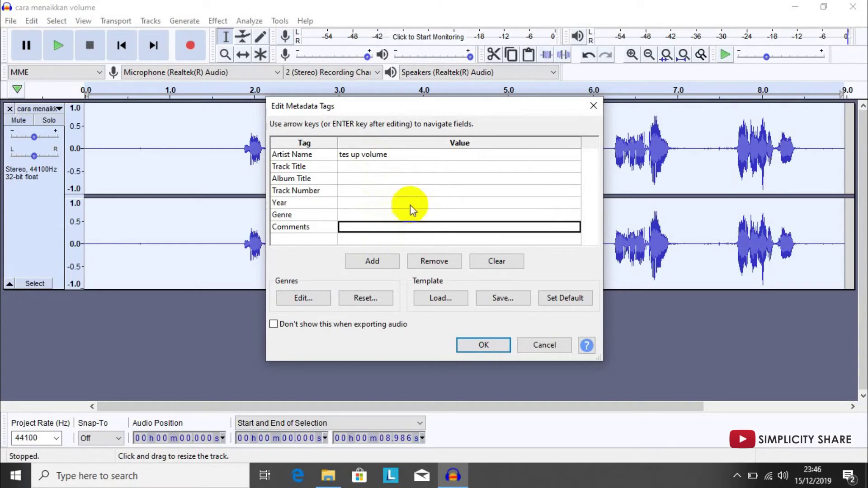
{"action": "left_click", "coordinate": [492, 350]}
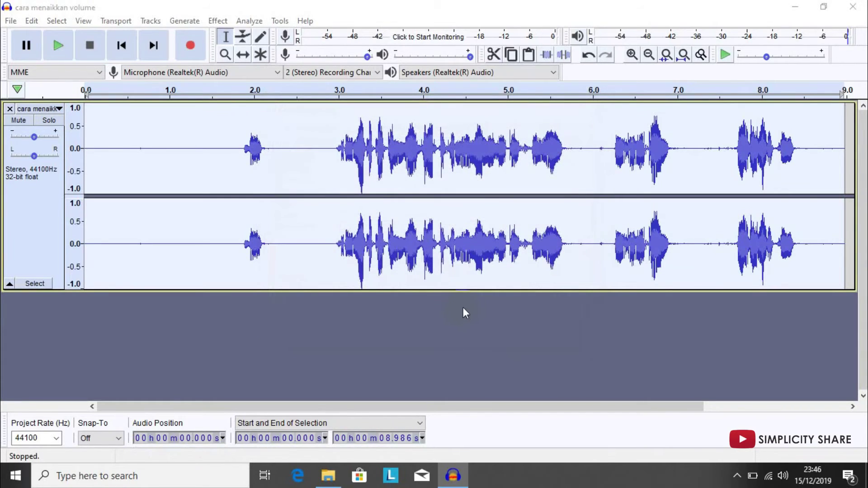
Switch to the Music folder in File Explorer and compare the original and exported file entries.
{"action": "left_click", "coordinate": [328, 476]}
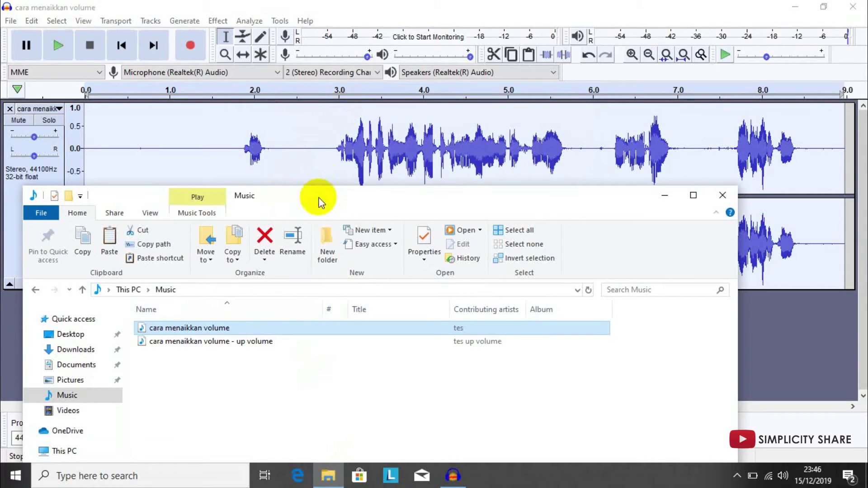
{"action": "left_click_drag", "start_coordinate": [315, 193], "coordinate": [400, 31]}
{"action": "left_click", "coordinate": [359, 178]}
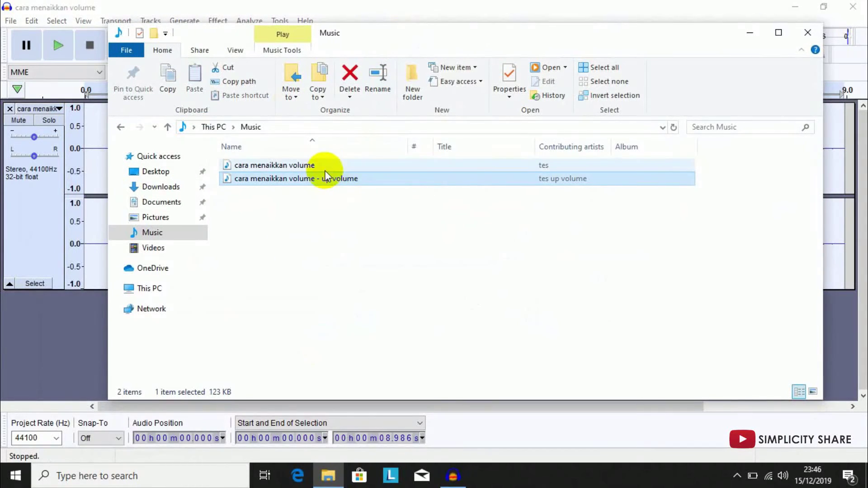
{"action": "left_click", "coordinate": [311, 167]}
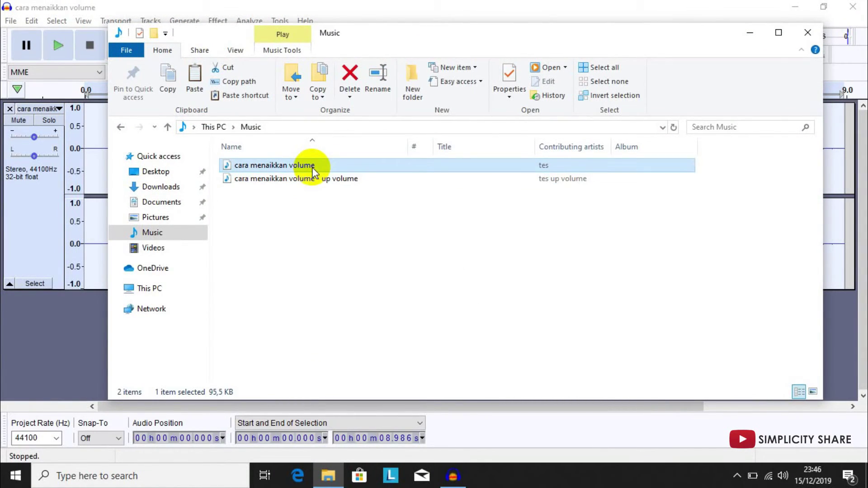
{"action": "left_click", "coordinate": [321, 180]}
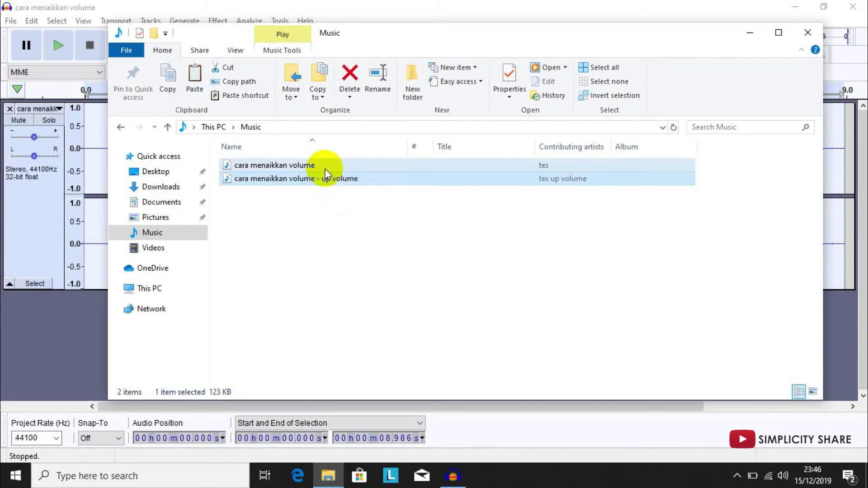
Play "cara menaikkan volume" and "cara menaikkan volume - up volume" in turn to compare their loudness.
{"action": "left_click", "coordinate": [325, 168]}
{"action": "double_click", "coordinate": [326, 168]}
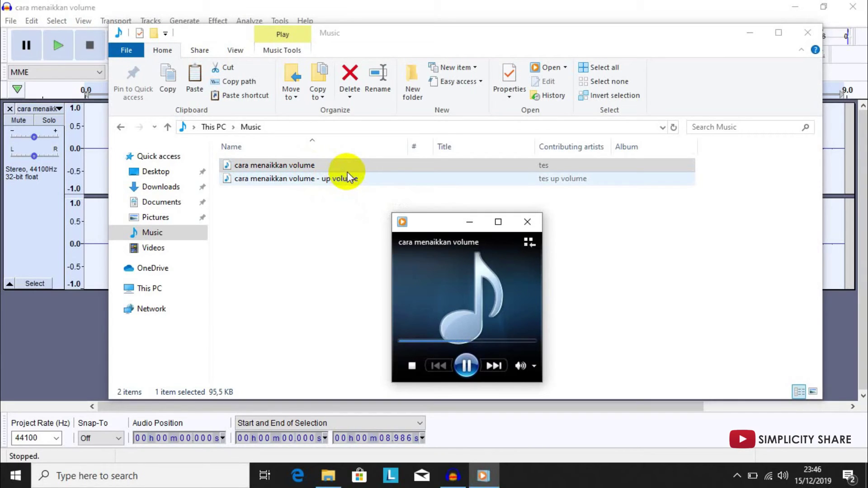
{"action": "mouse_move", "coordinate": [536, 371]}
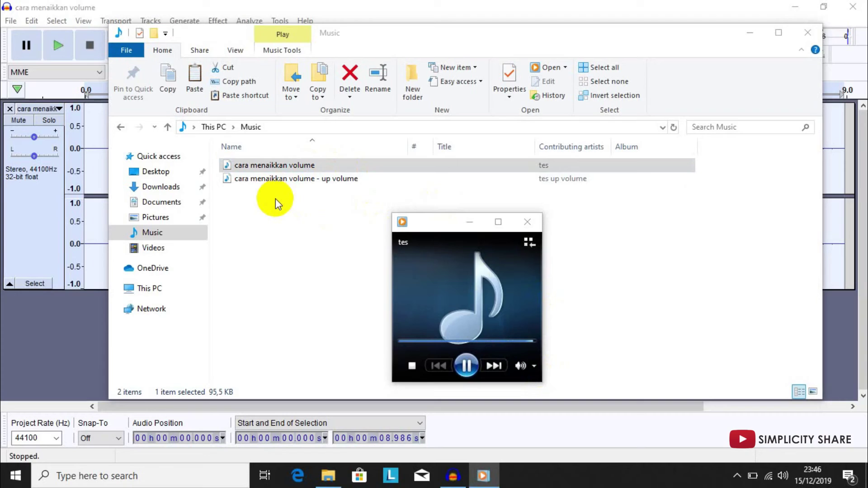
{"action": "left_click", "coordinate": [291, 181]}
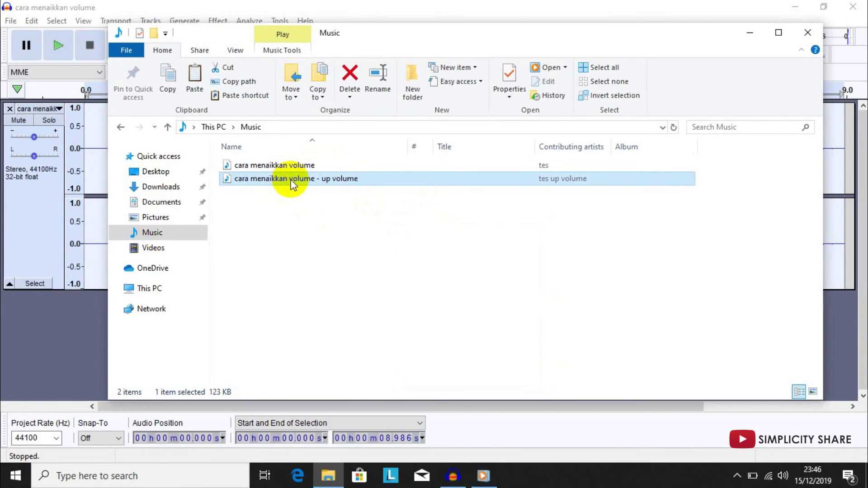
{"action": "double_click", "coordinate": [291, 180]}
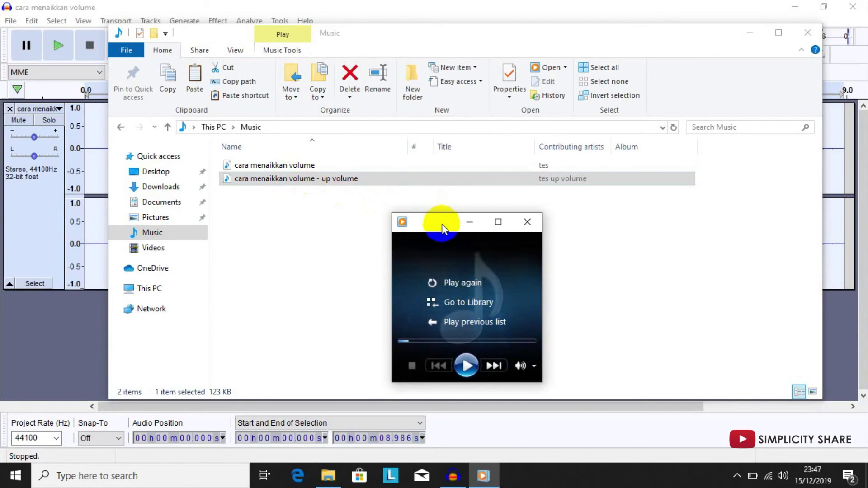
{"action": "left_click_drag", "start_coordinate": [441, 223], "coordinate": [424, 193]}
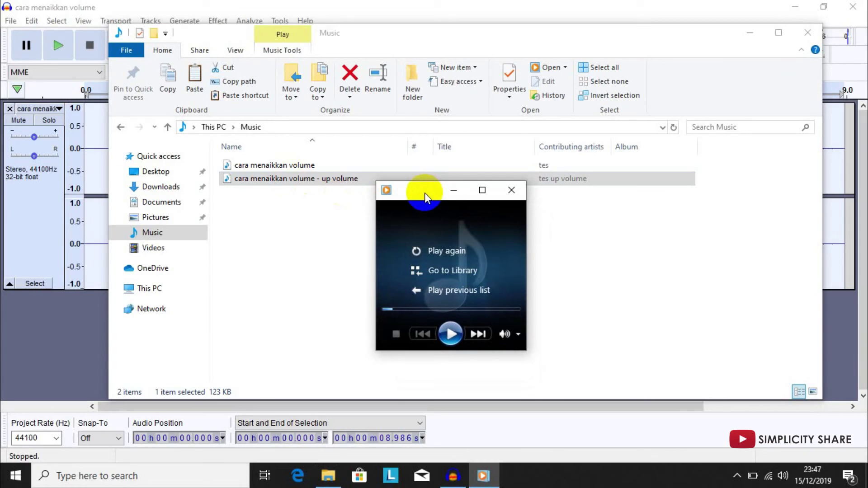